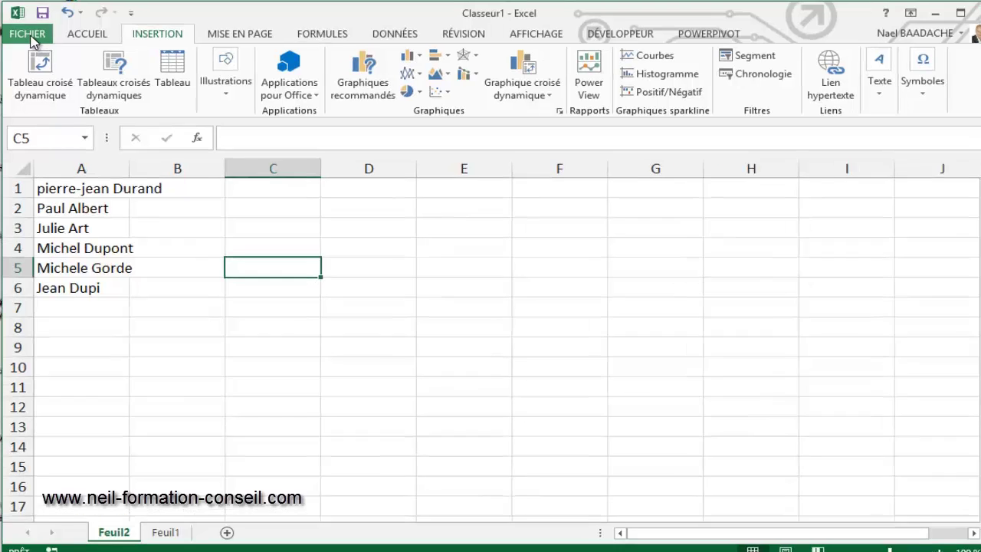
Step: Browse the File menu's Save As locations (Computer, OneDrive) and sharing options, then return to the sheet
left_click(31, 39)
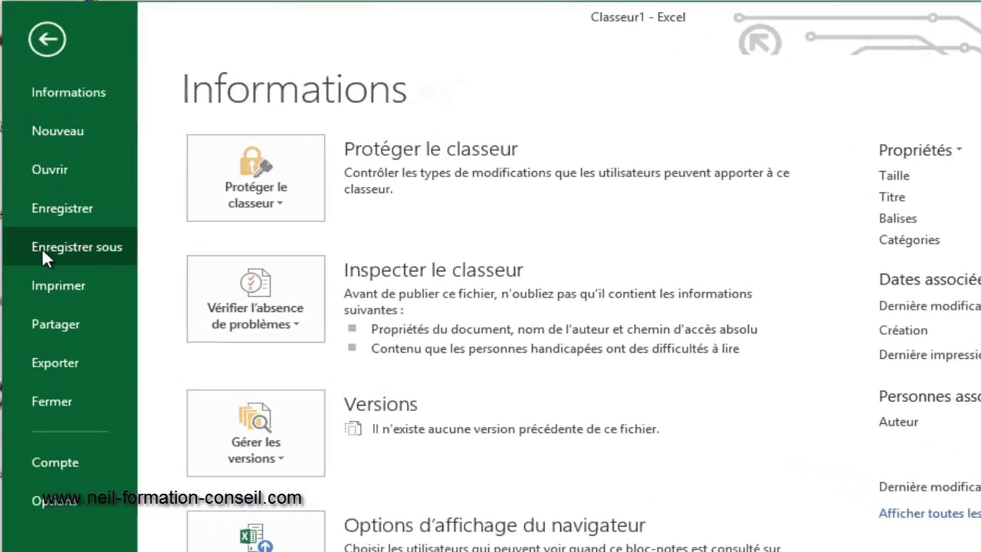
left_click(38, 222)
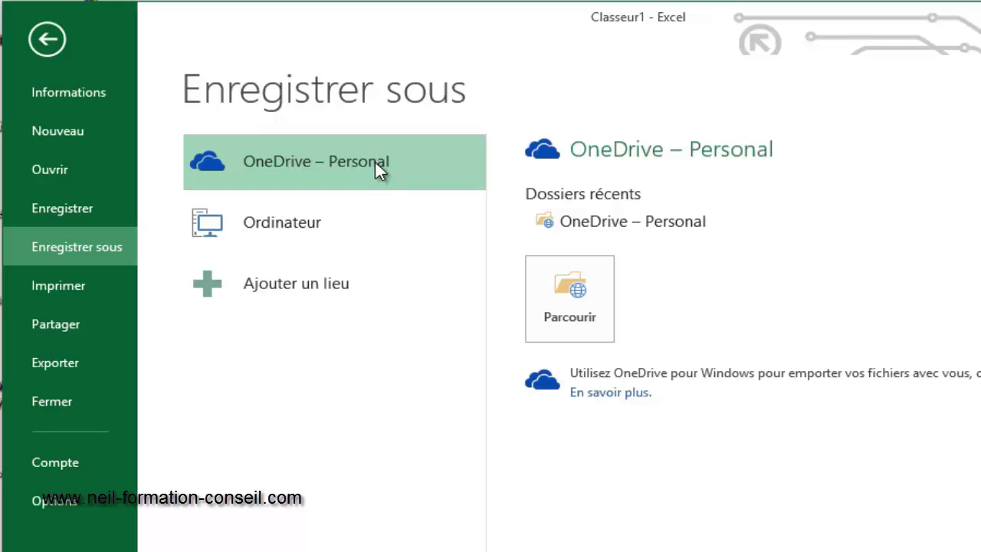
left_click(271, 222)
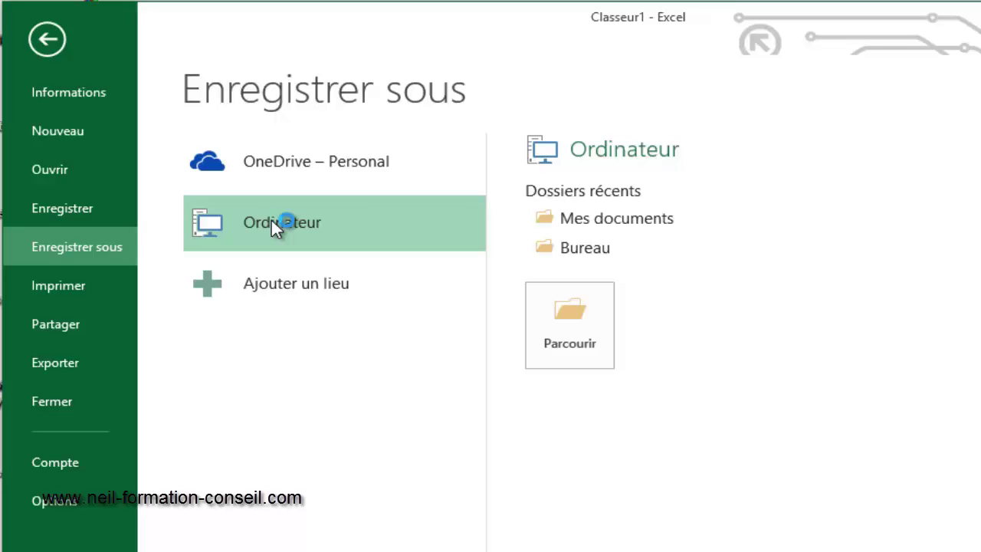
left_click(271, 161)
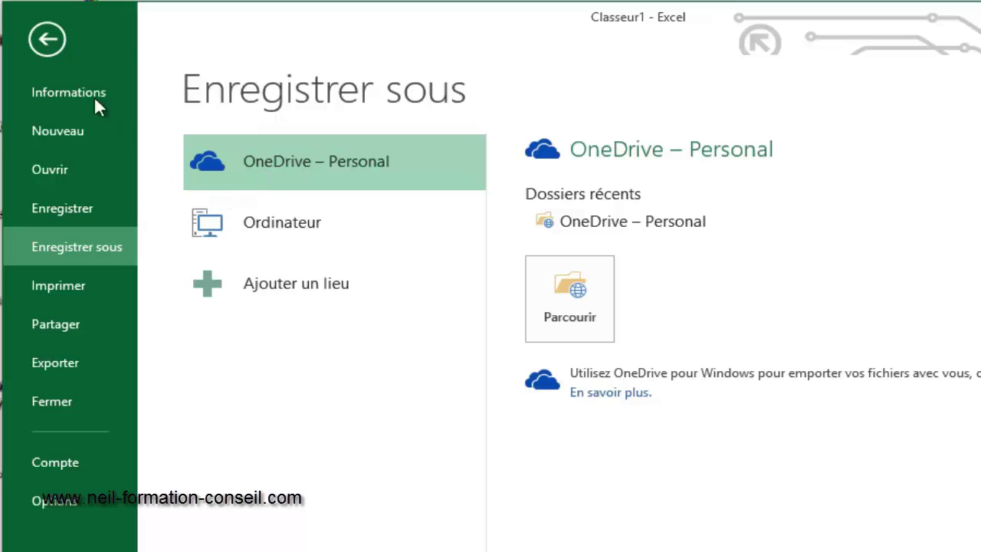
left_click(84, 325)
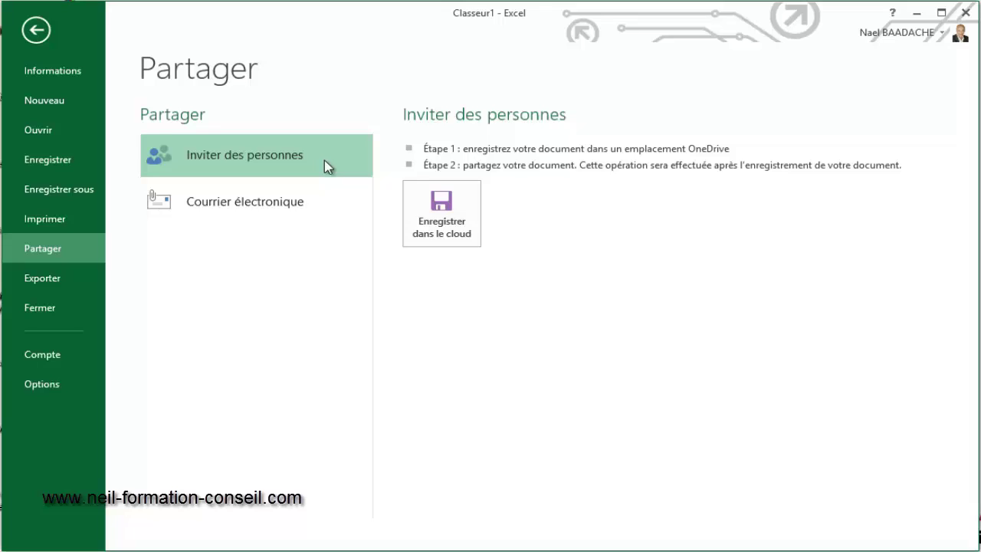
left_click(34, 31)
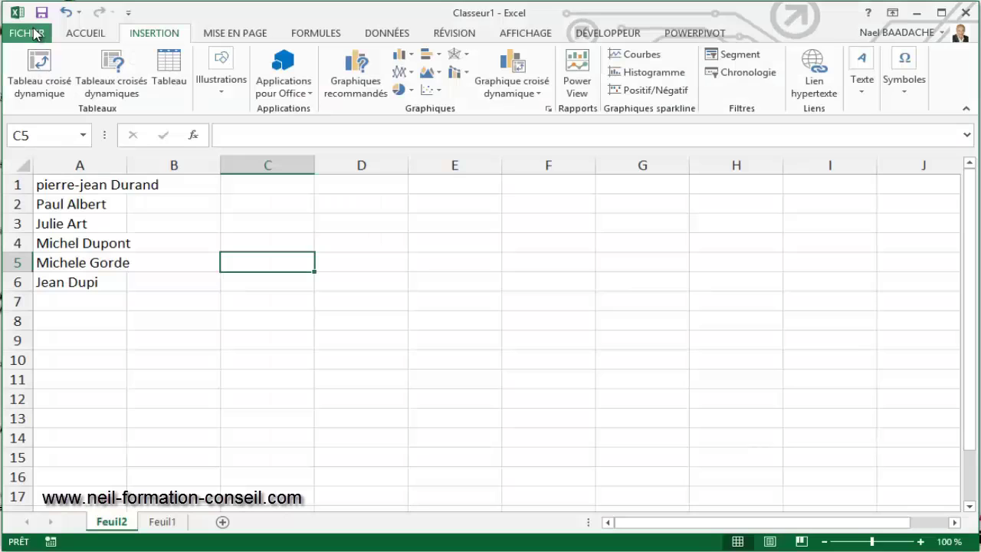
Step: Autofit column A to the longest name and enter A1's first name in lowercase in B1
left_click(72, 189)
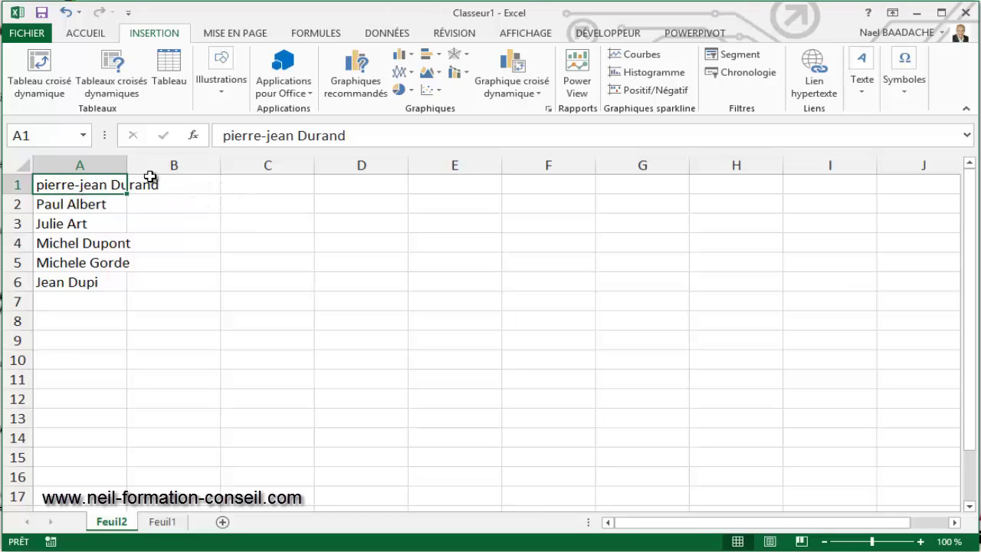
double_click(127, 162)
left_click(210, 186)
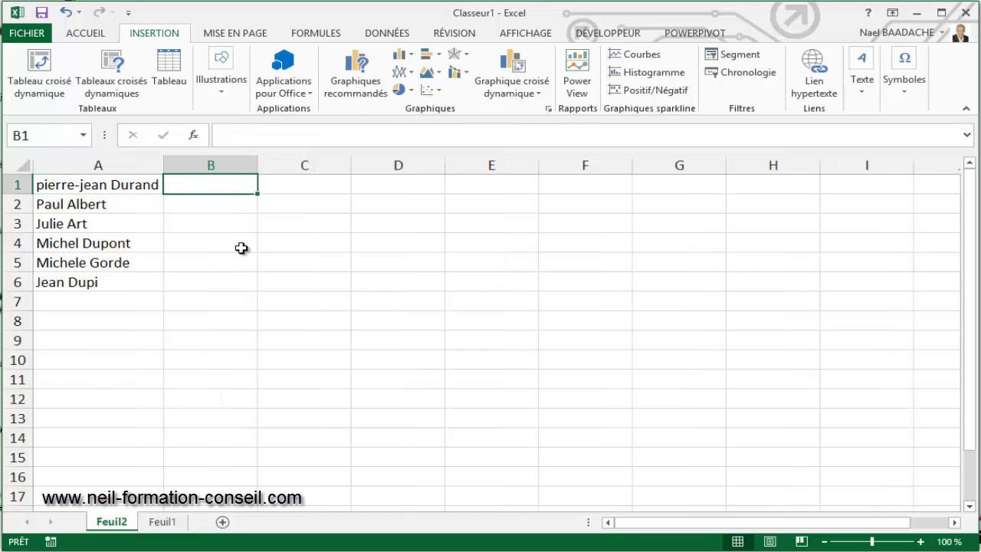
type("pier")
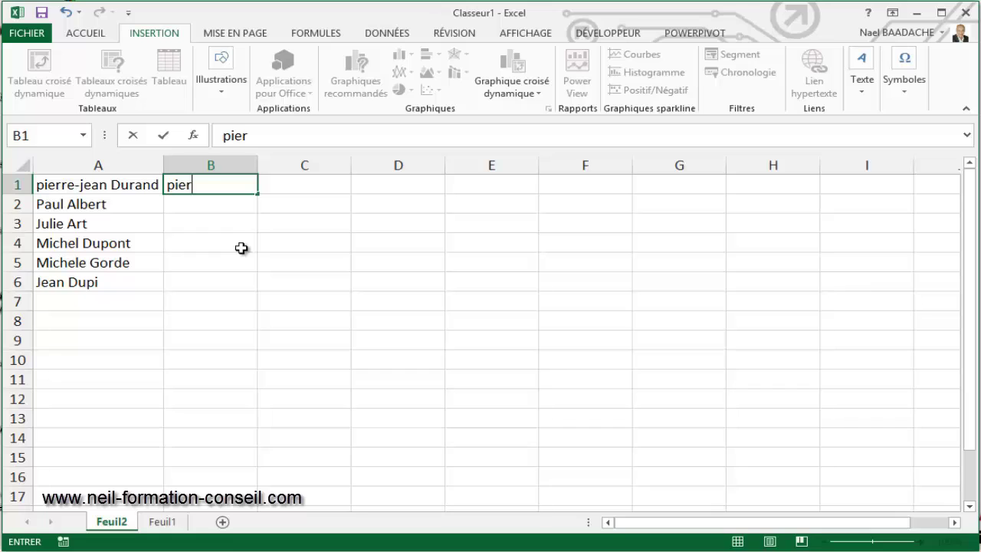
type("re")
key("ctrl+Return")
key("Return")
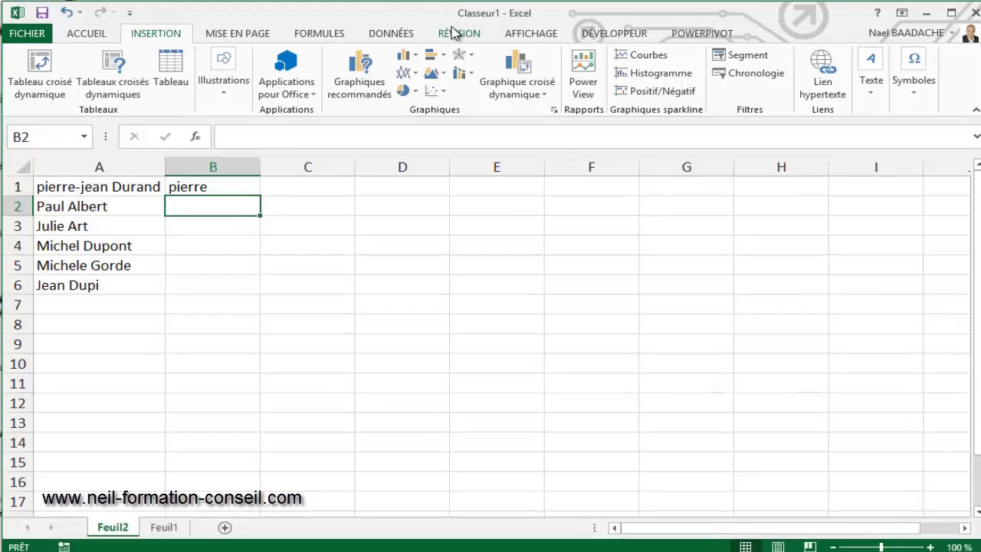
Step: Flash-fill first names into B2:B6 from the Données tab, then undo the fill and reselect B1
left_click(391, 33)
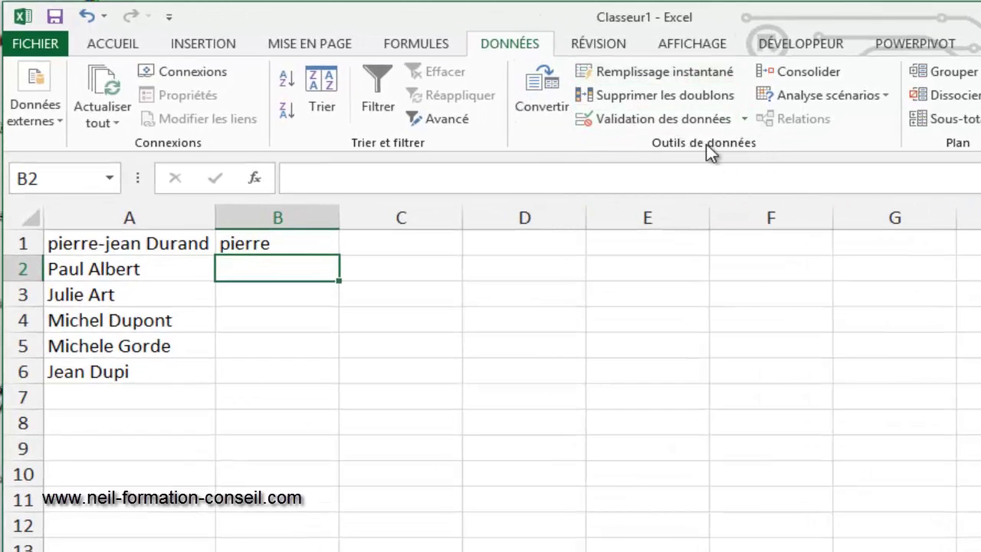
left_click(655, 73)
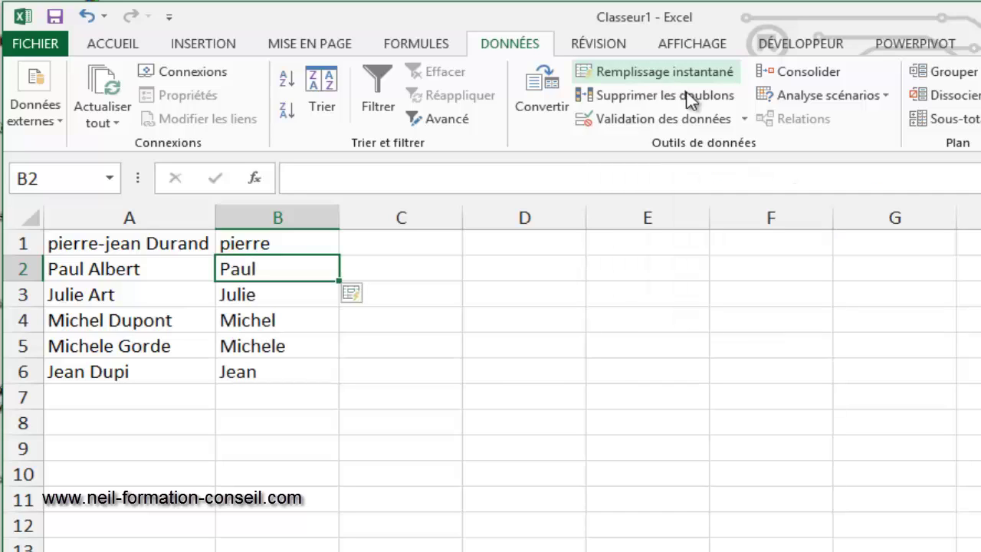
left_click(370, 297)
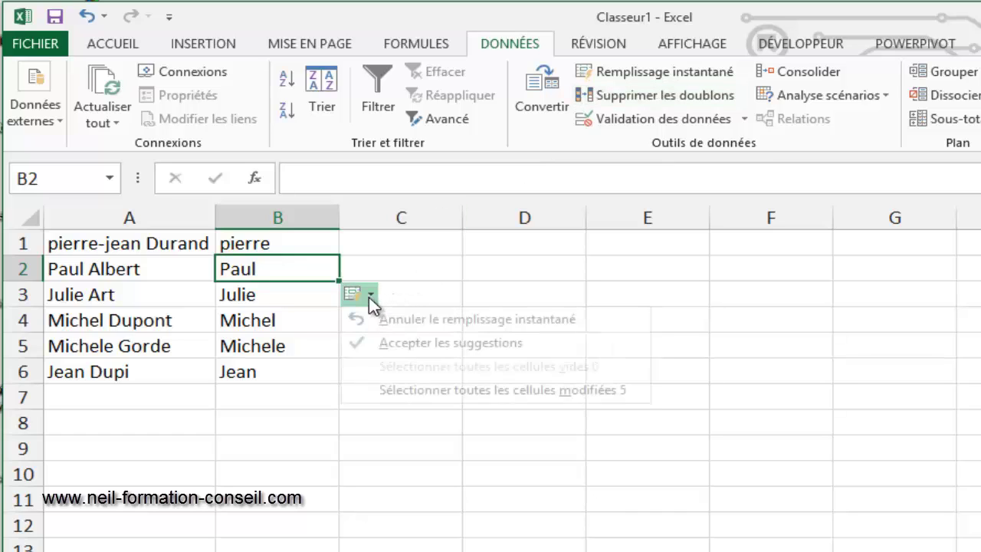
left_click(383, 319)
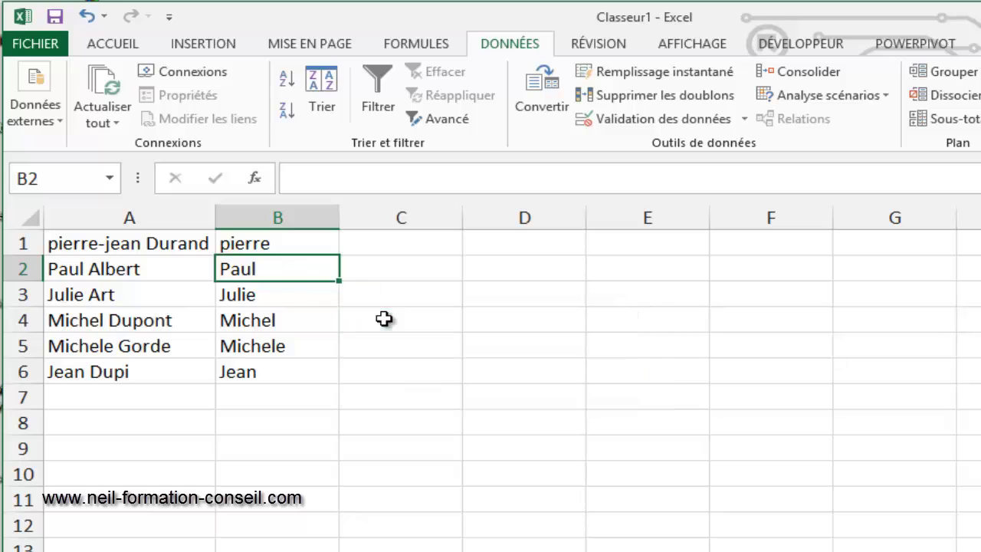
left_click(267, 245)
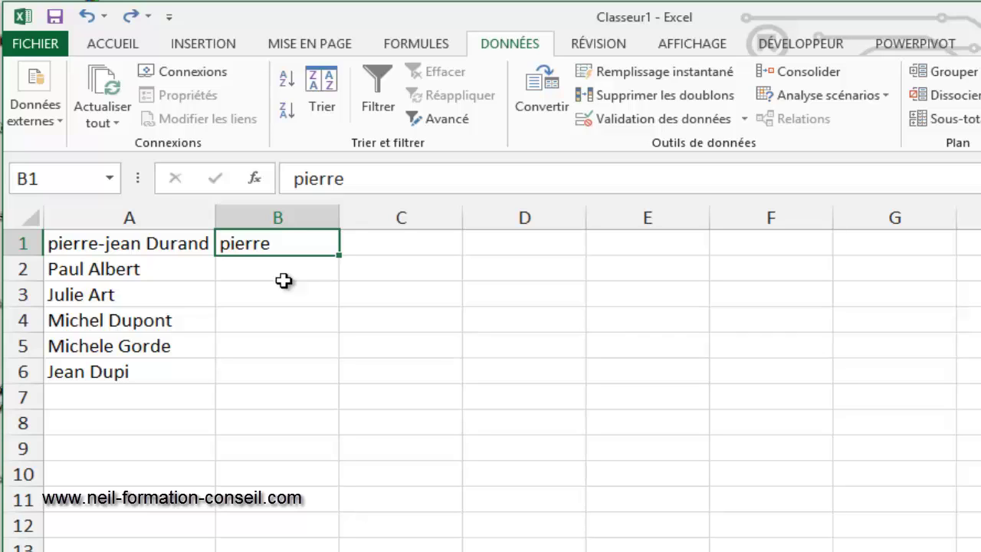
Step: Retype B1 as A1's capitalised full name and flash-fill matching full names down B2:B6
type("P")
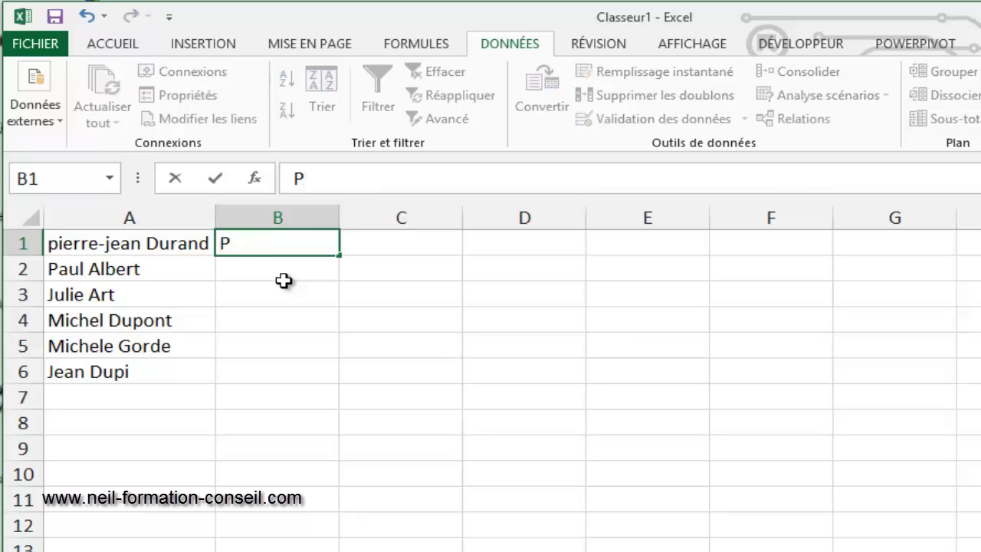
type("ierre-")
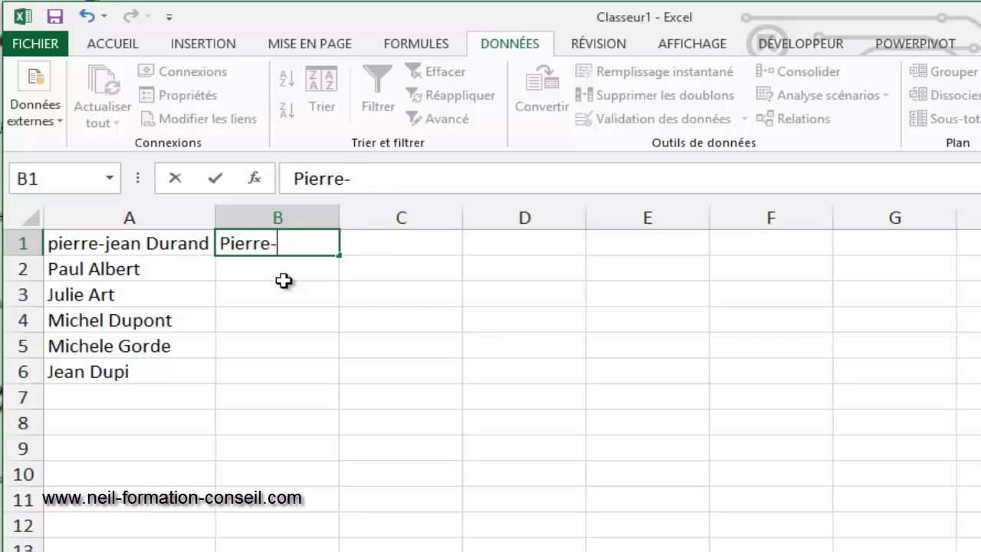
type("jean Durand")
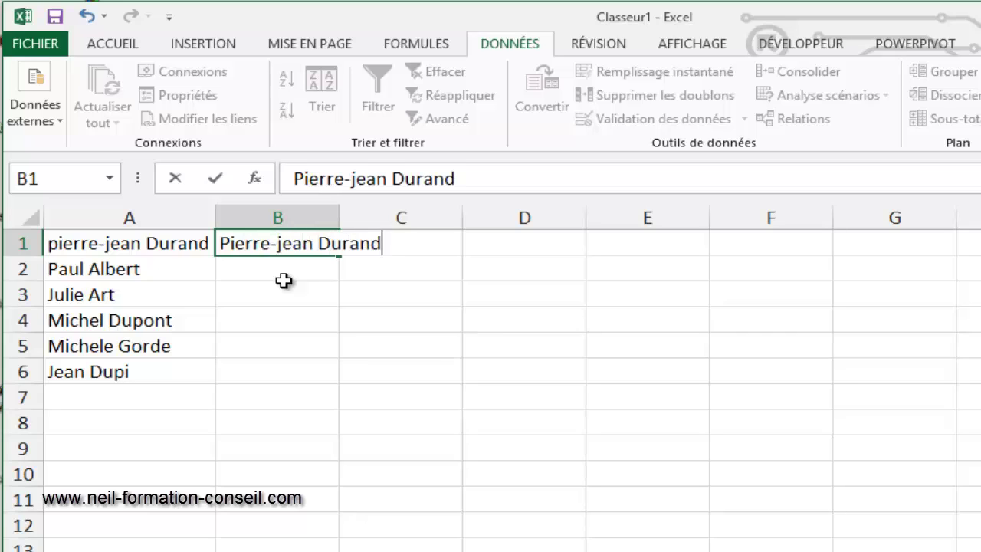
key("Return")
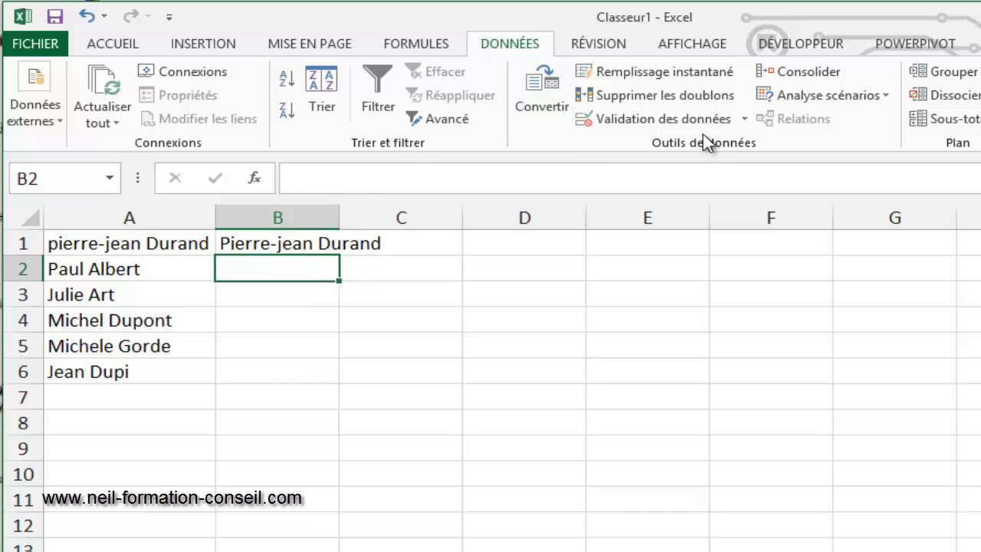
left_click(675, 73)
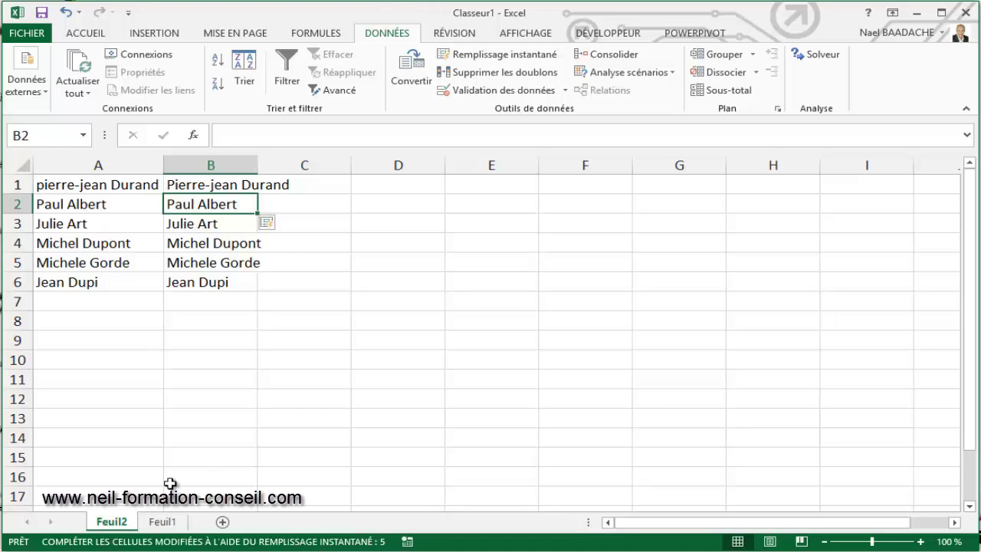
Step: Switch to Feuil1 and select the whole city table A2:F8
left_click(163, 523)
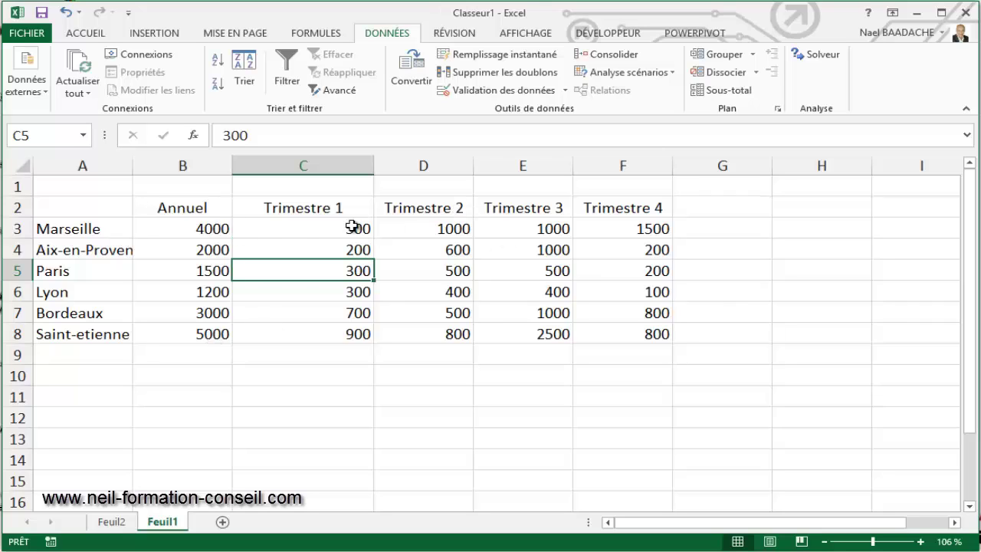
left_click(399, 272)
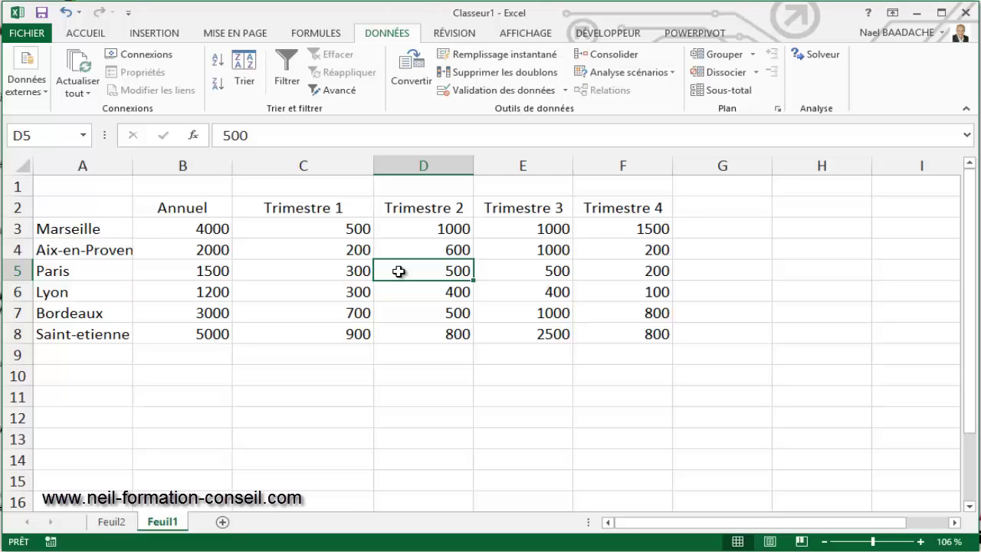
key("ctrl+a")
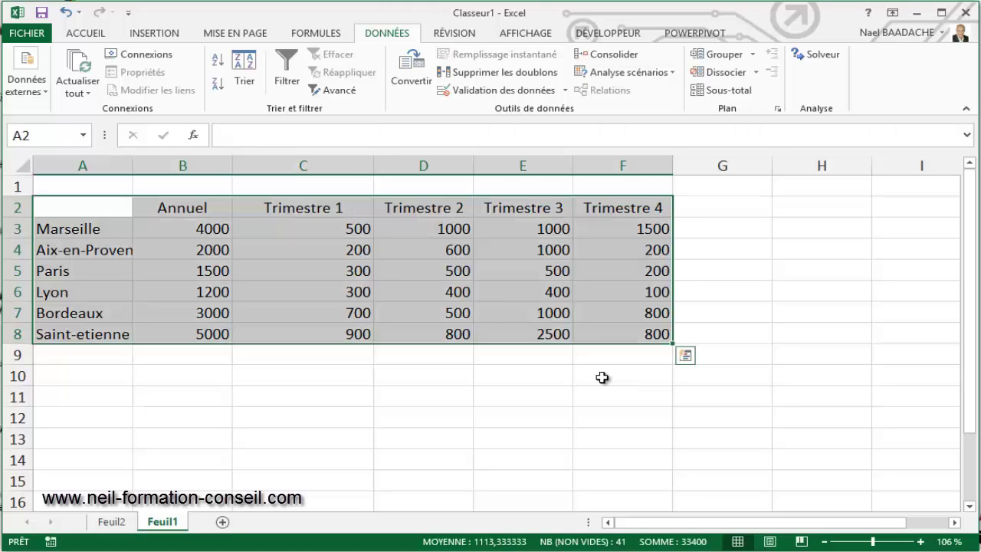
Step: Preview the Quick Analysis formatting, chart and totals suggestions for the city table
left_click(694, 365)
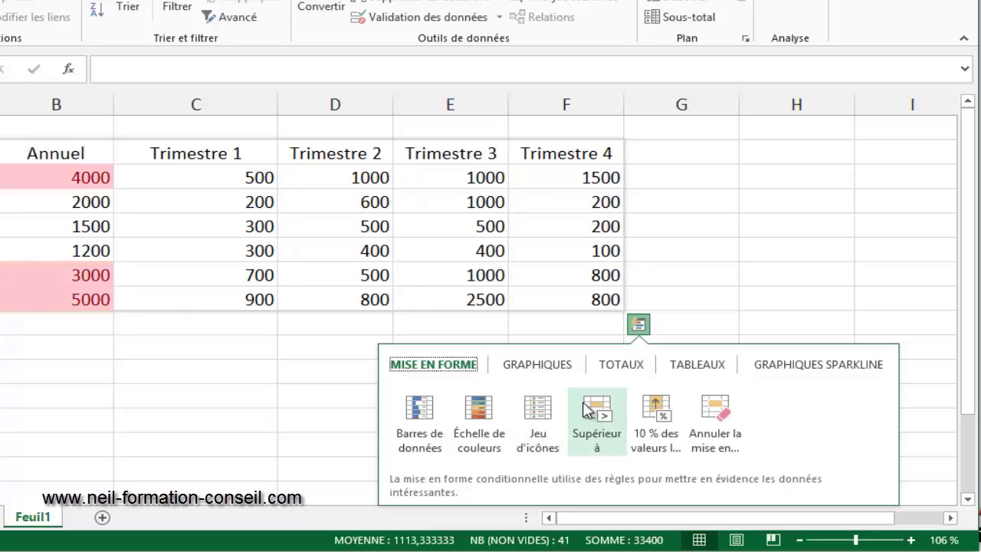
left_click(534, 364)
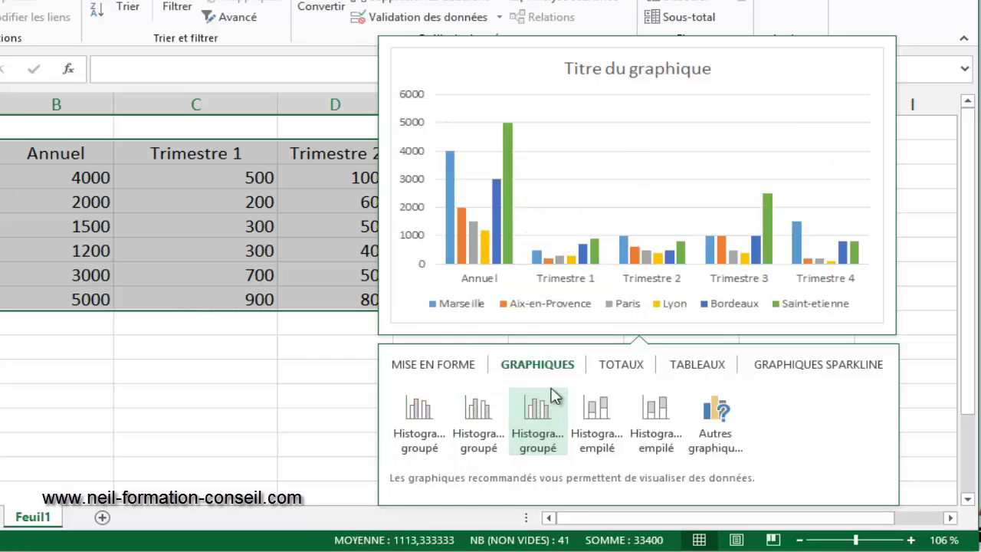
left_click(627, 366)
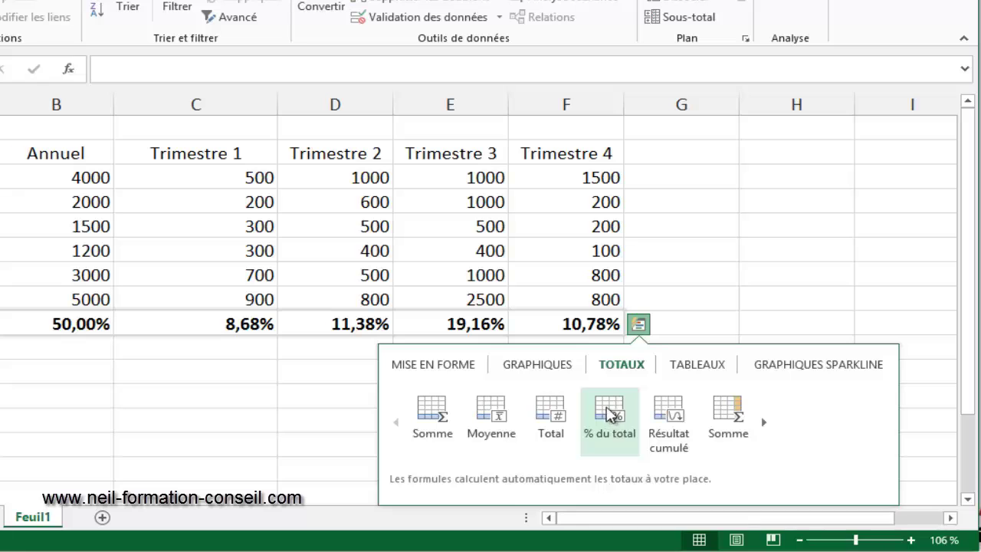
Step: Preview the Tableaux and Sparkline suggestions, dismiss Quick Analysis, and select columns C to F
left_click(702, 365)
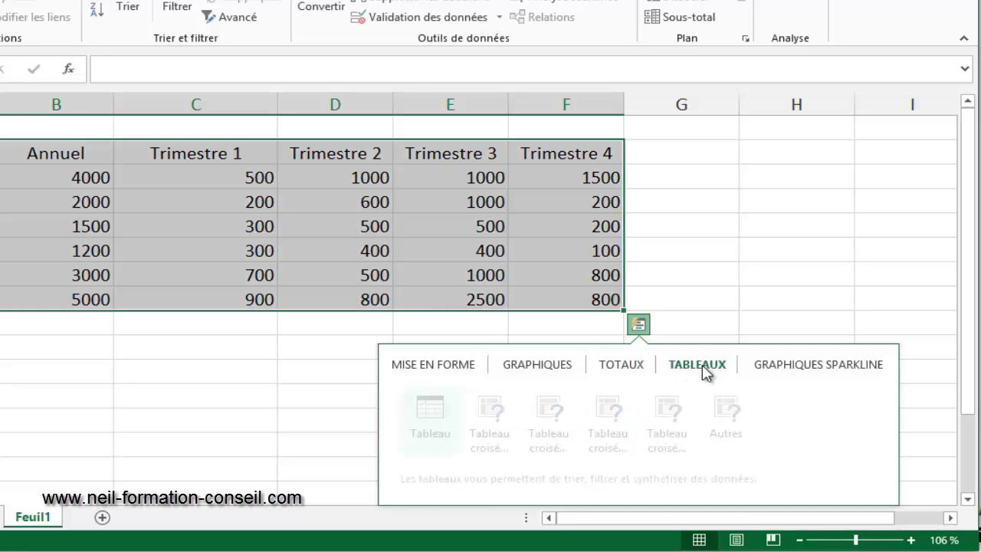
mouse_move(426, 414)
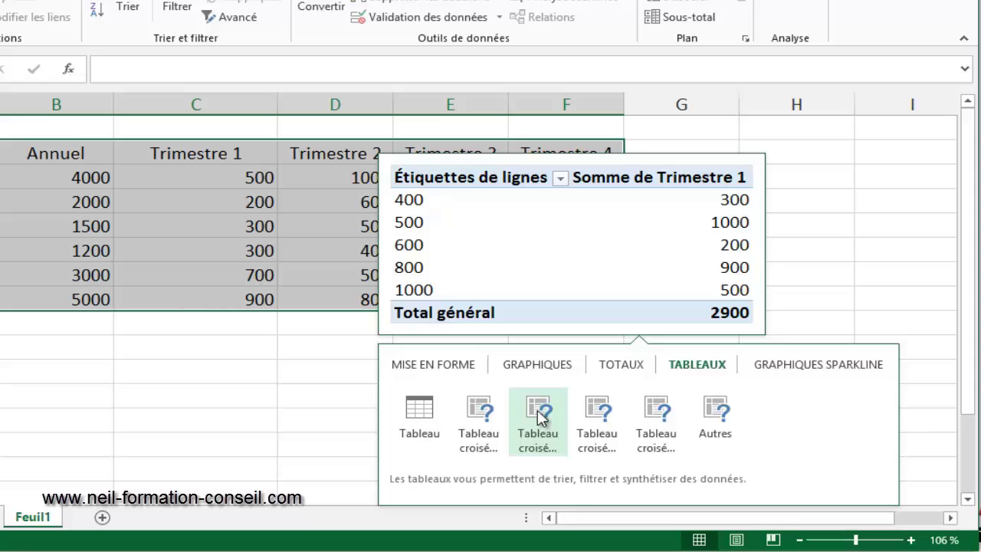
left_click(797, 367)
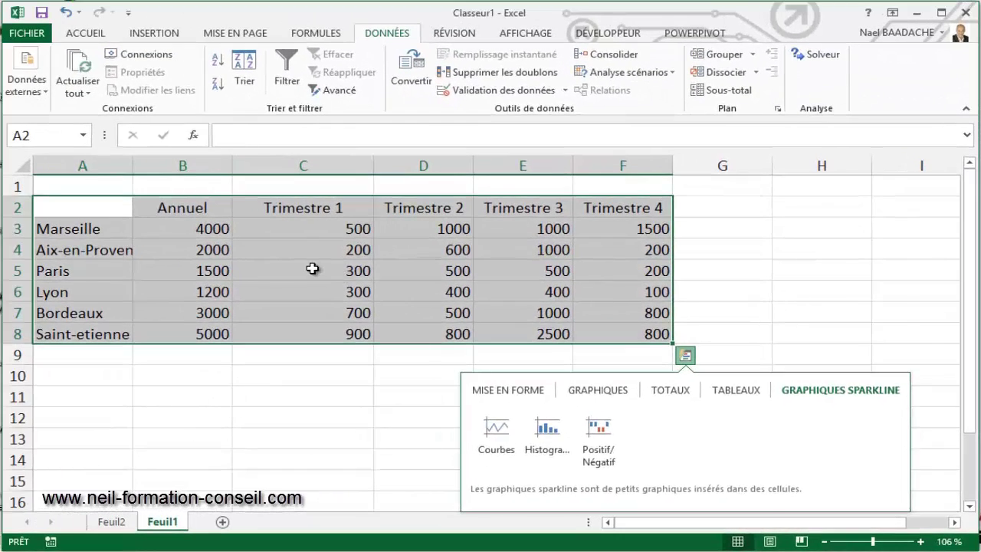
left_click(317, 274)
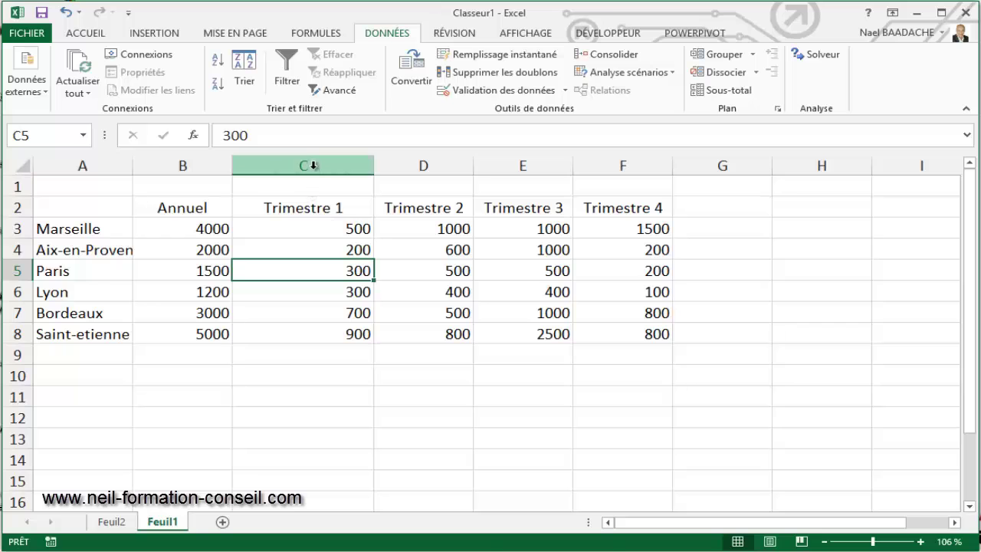
left_click_drag(314, 165, 622, 165)
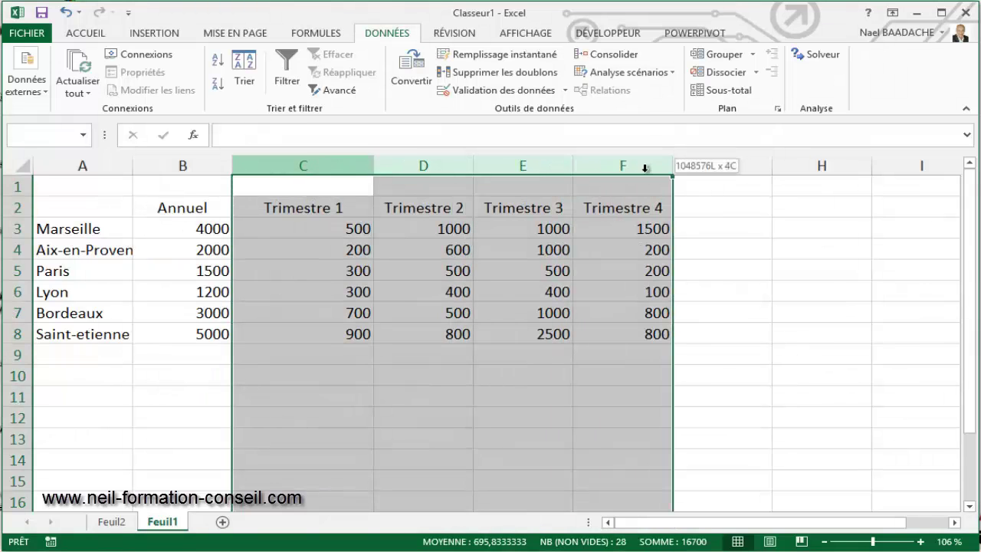
Step: Hide columns C–F (Trimestre 1–4) and select Marseille's Annuel value in B3
right_click(453, 208)
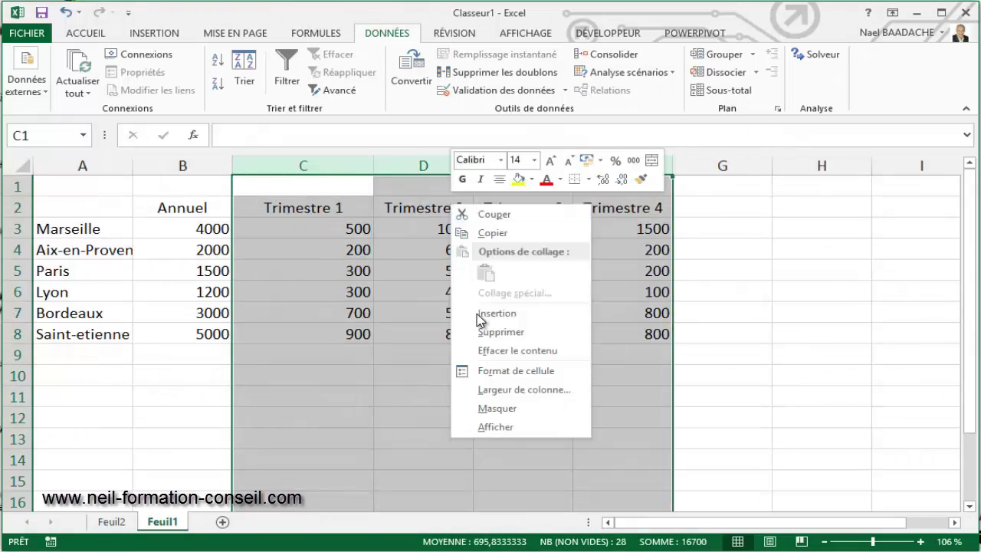
left_click(491, 410)
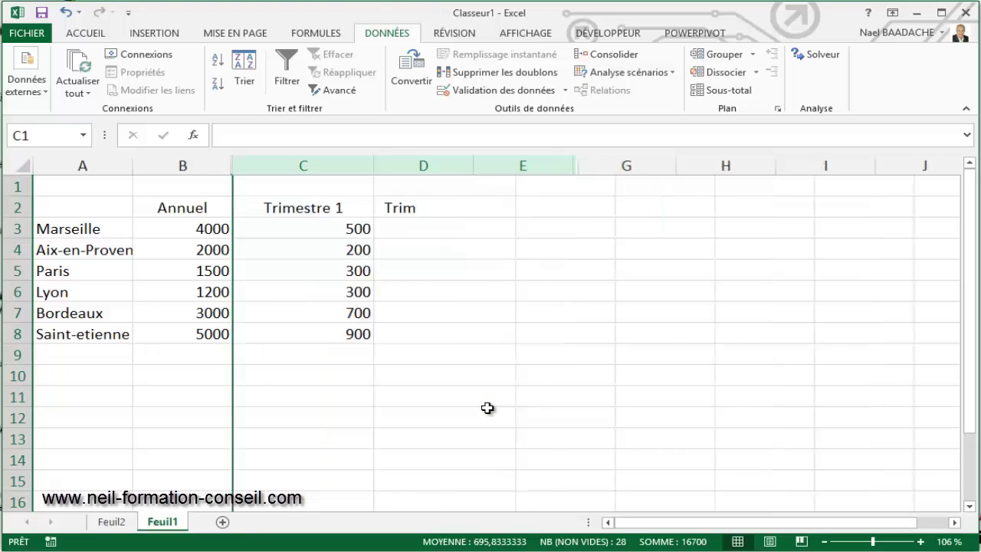
left_click(170, 227)
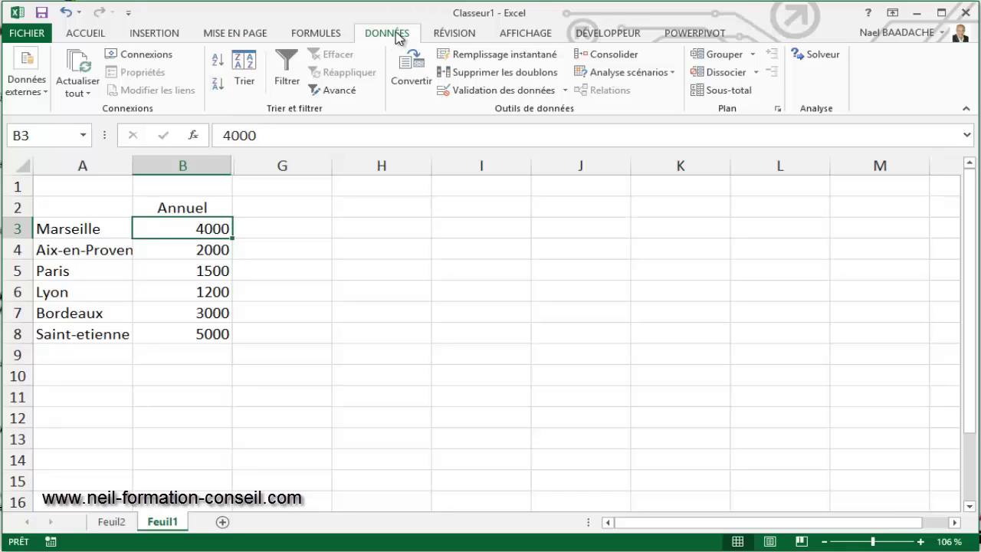
Step: Insert the Cartes Bing app via Insertion > Applications pour Office > Afficher tout
left_click(169, 36)
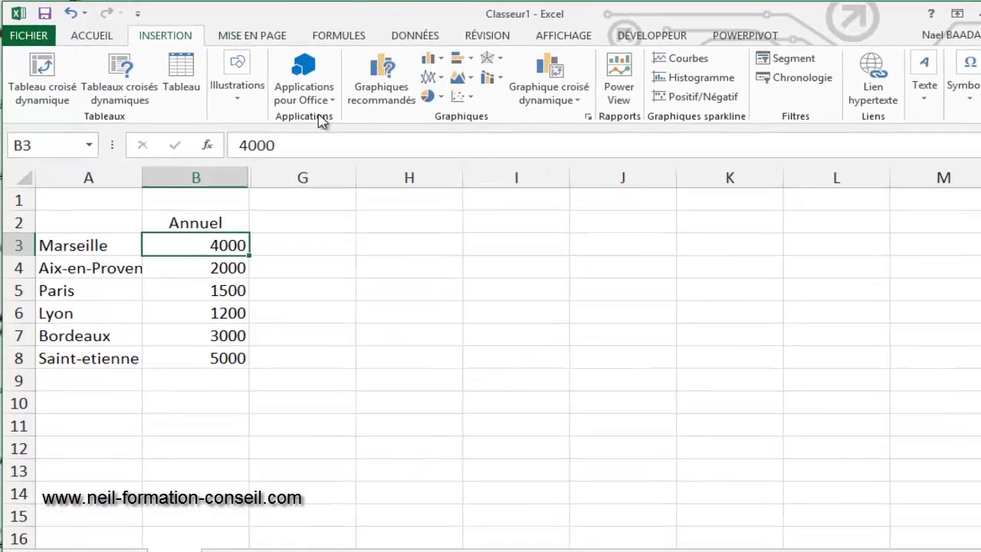
left_click(332, 104)
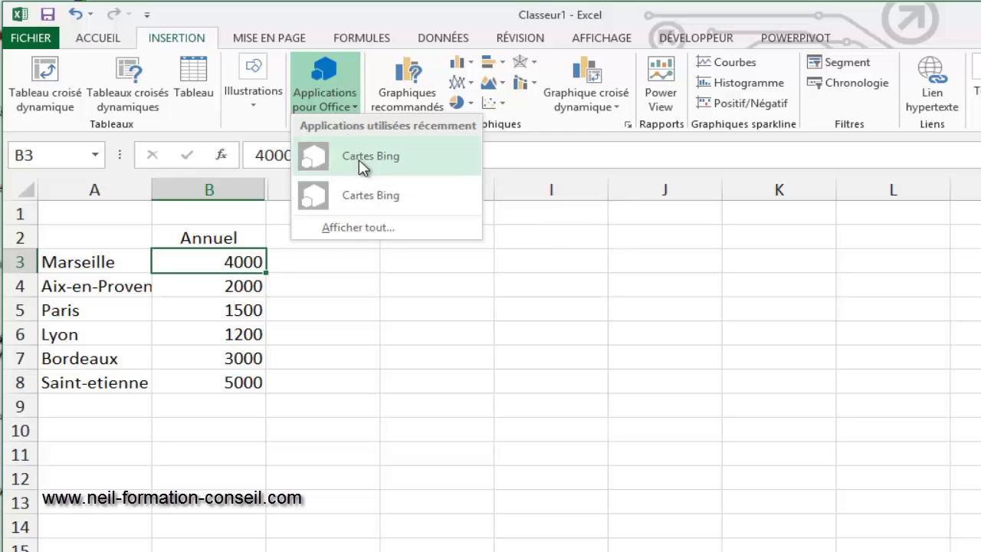
left_click(351, 234)
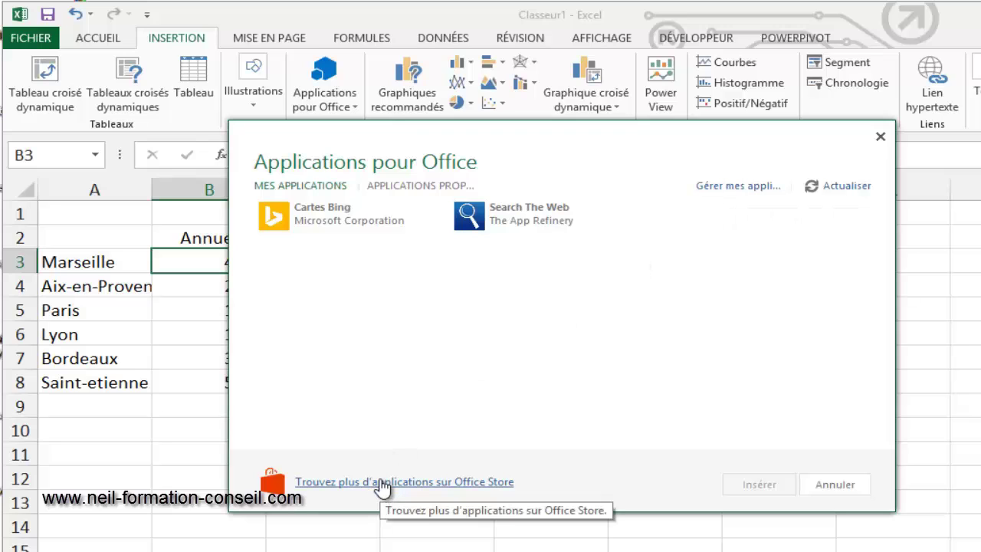
left_click(299, 220)
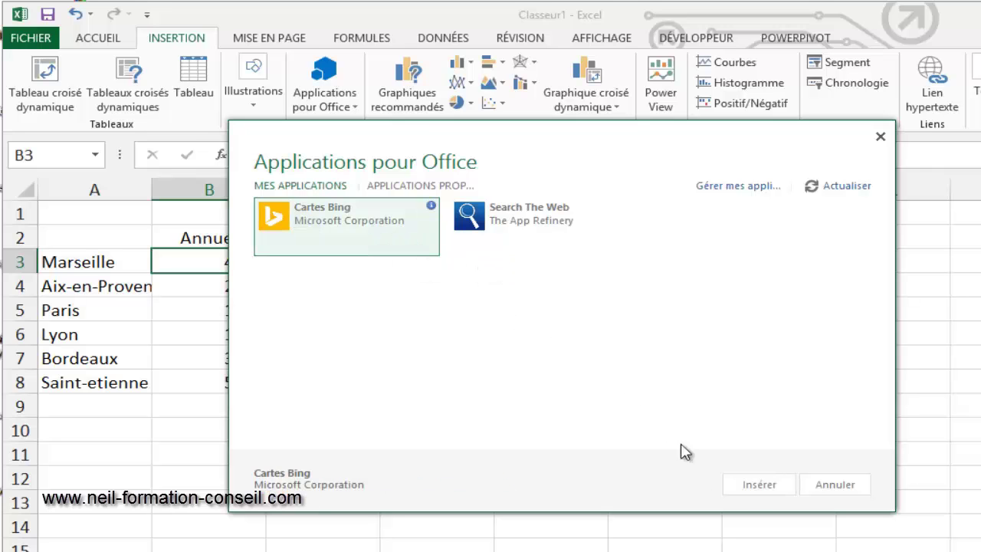
left_click(758, 485)
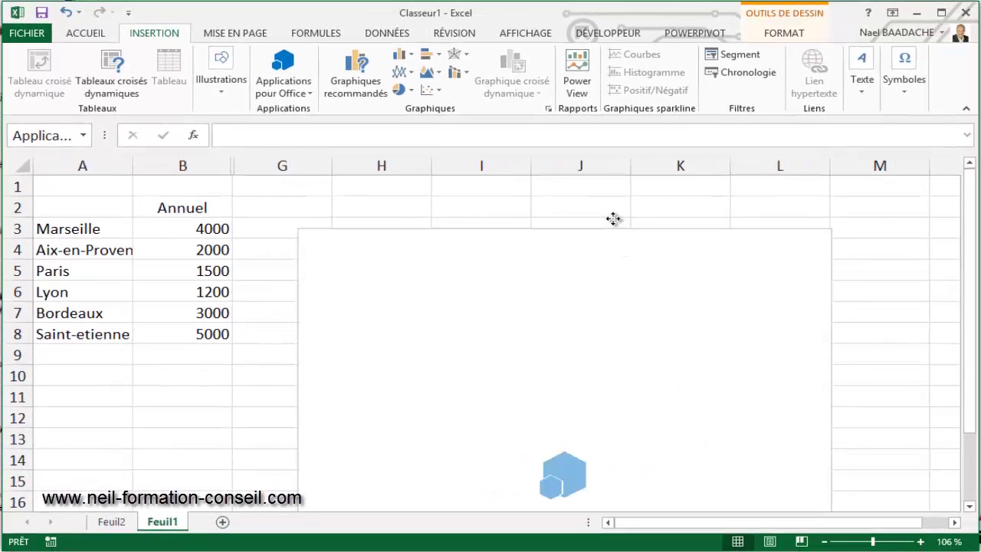
Step: Move the map up beside the table, close its welcome message and open the Filtres panel
left_click_drag(613, 233, 608, 181)
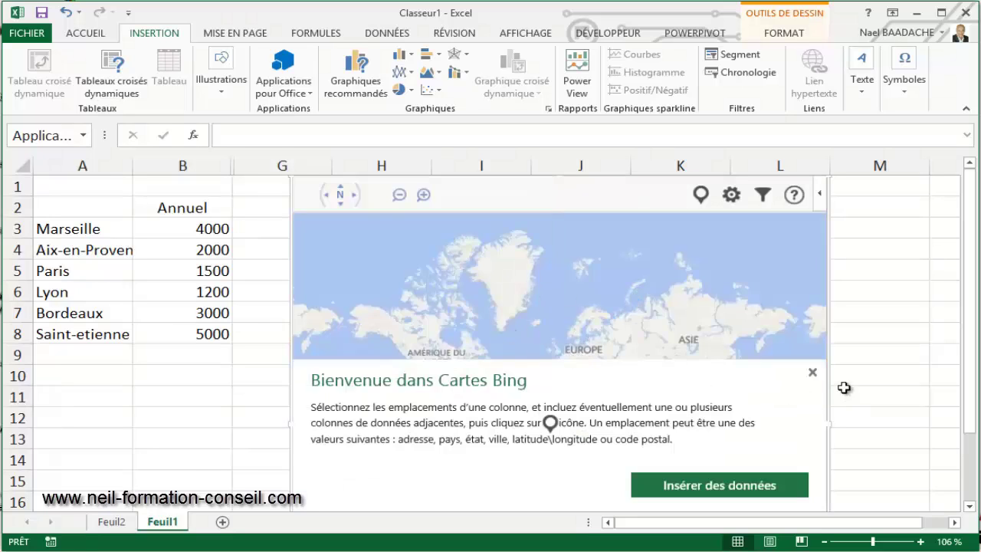
left_click(812, 375)
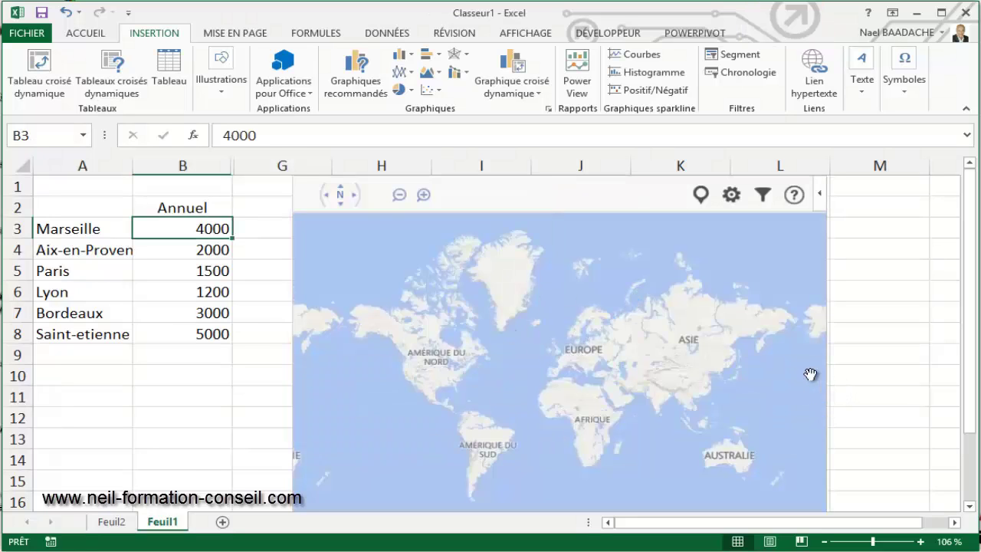
left_click(764, 197)
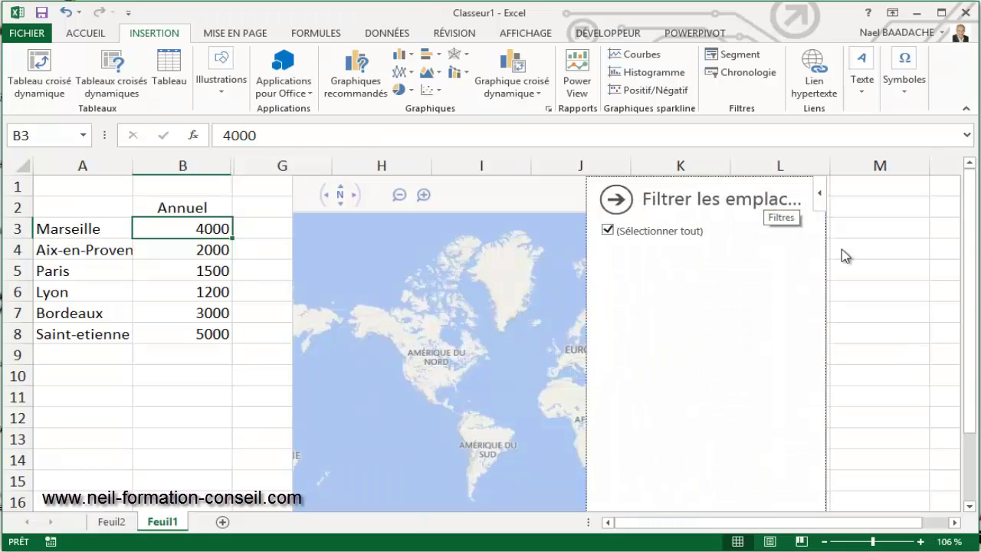
left_click_drag(972, 261, 966, 414)
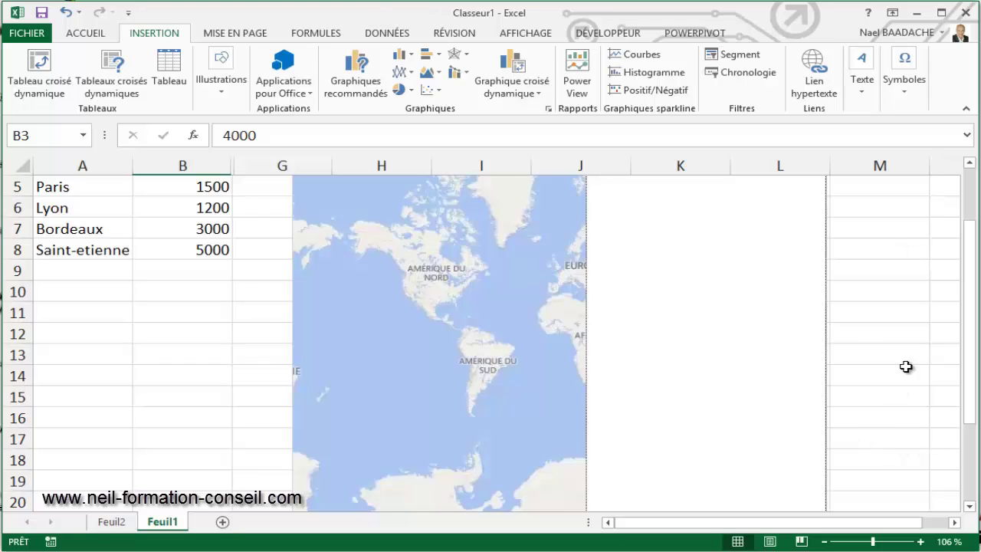
left_click(972, 452)
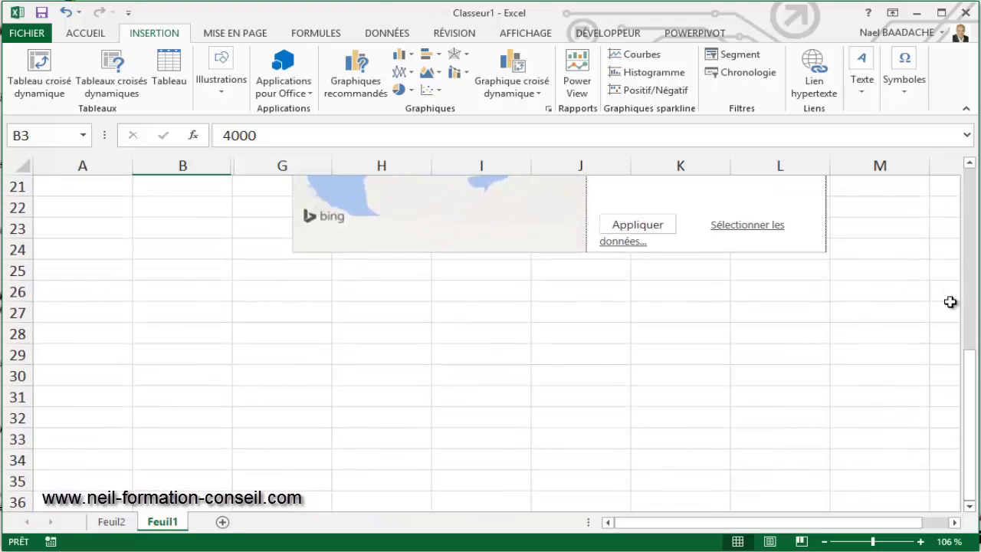
Step: Set A3:B8 (cities and Annuel totals) as the Bing map's data to plot bubbles over France
left_click(747, 227)
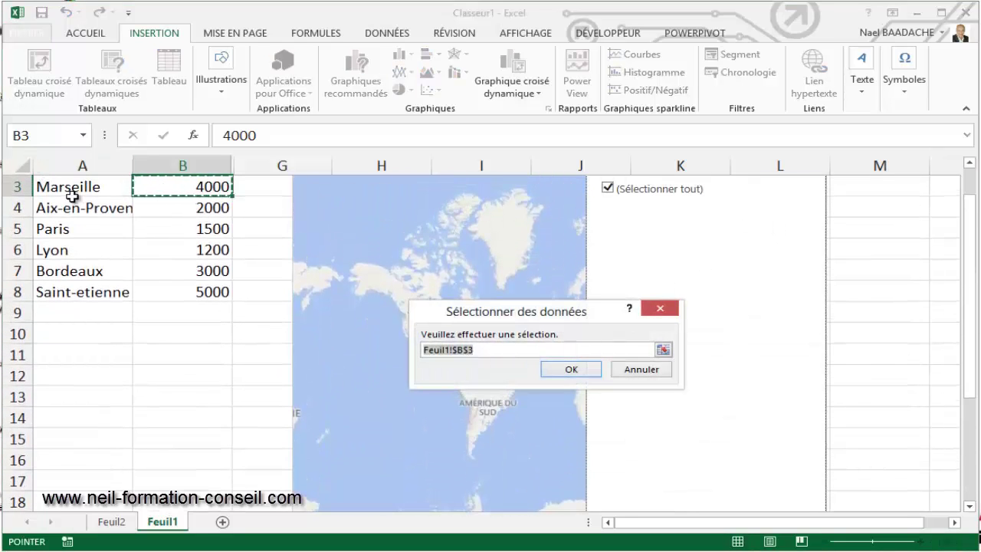
mouse_move(55, 188)
left_mouse_down()
mouse_move(176, 253)
mouse_move(195, 288)
left_mouse_up()
left_click(576, 370)
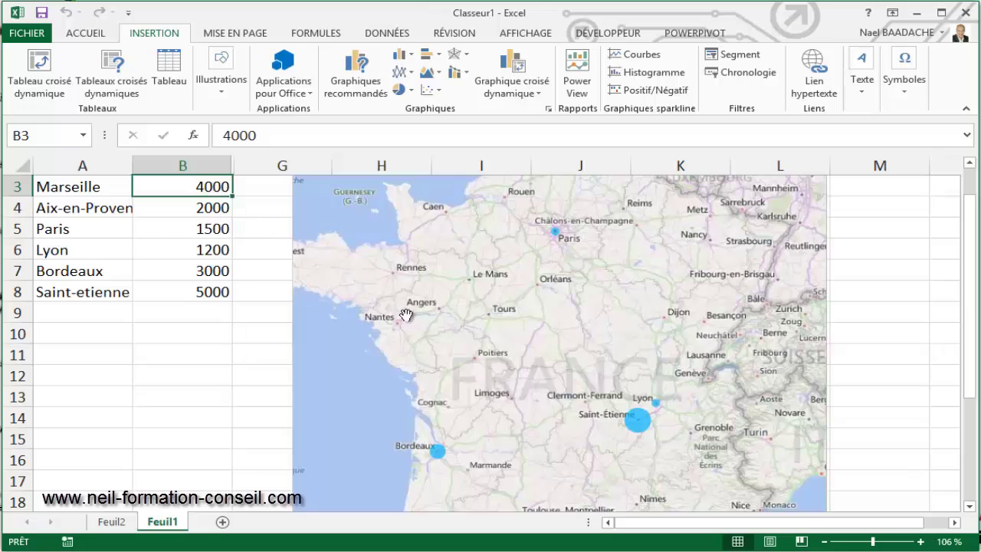
mouse_move(970, 404)
left_mouse_down()
mouse_move(973, 430)
mouse_move(972, 368)
left_mouse_up()
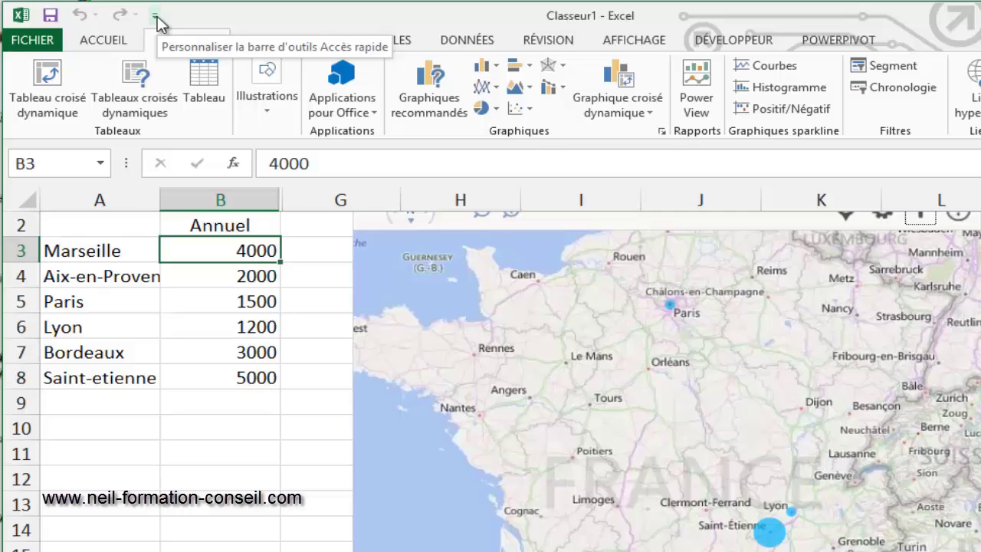
Step: Add Mode tactile/souris to the Quick Access Toolbar, try Tactile spacing, then revert to Souris
left_click(156, 17)
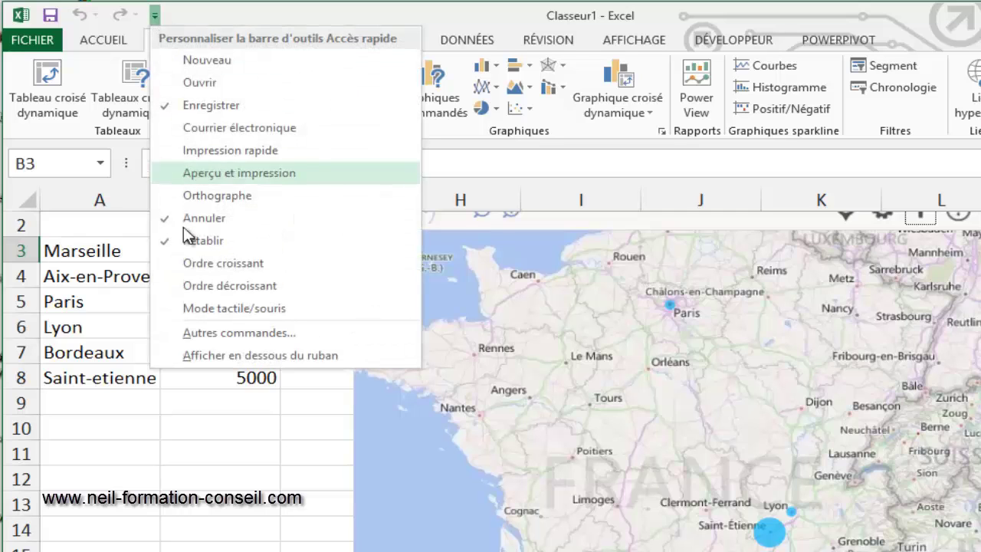
left_click(205, 311)
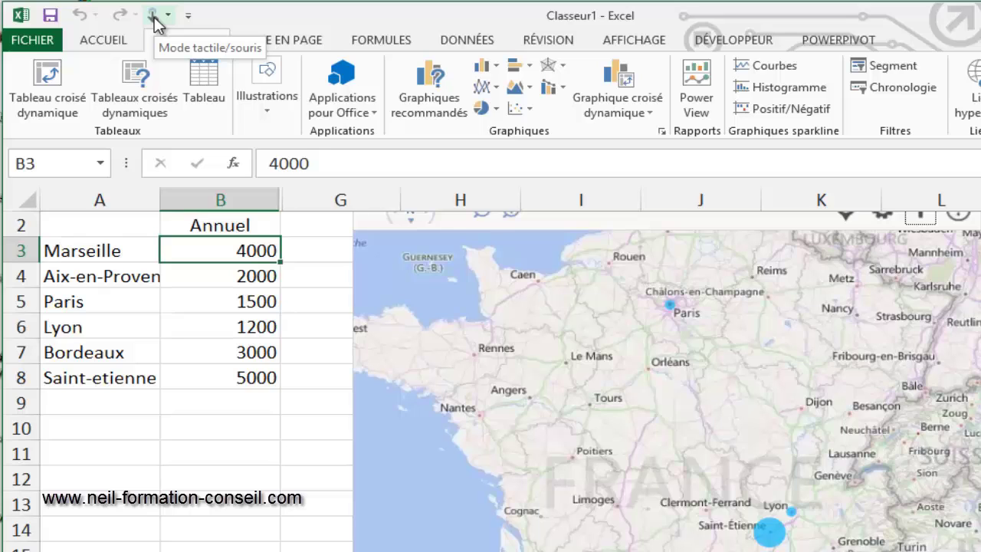
left_click(153, 15)
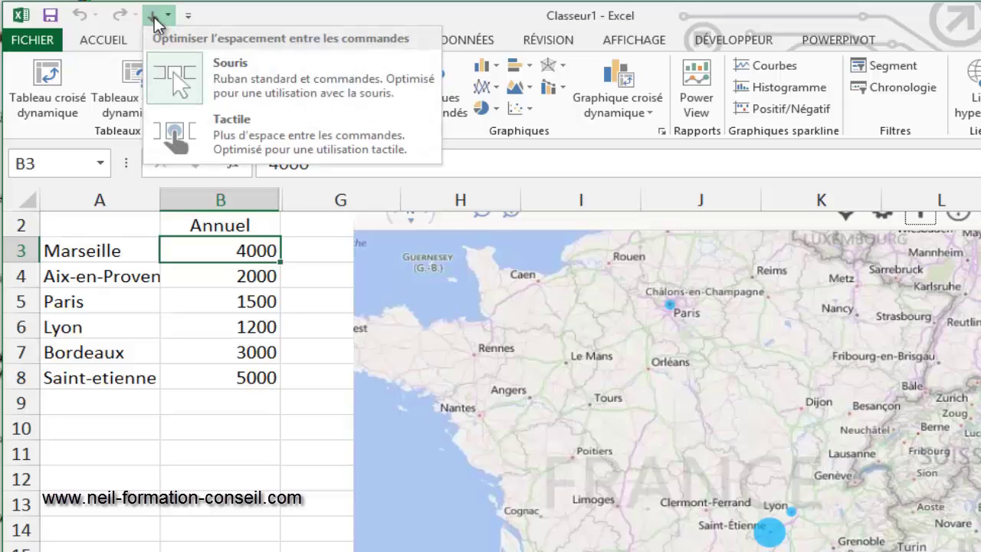
left_click(212, 135)
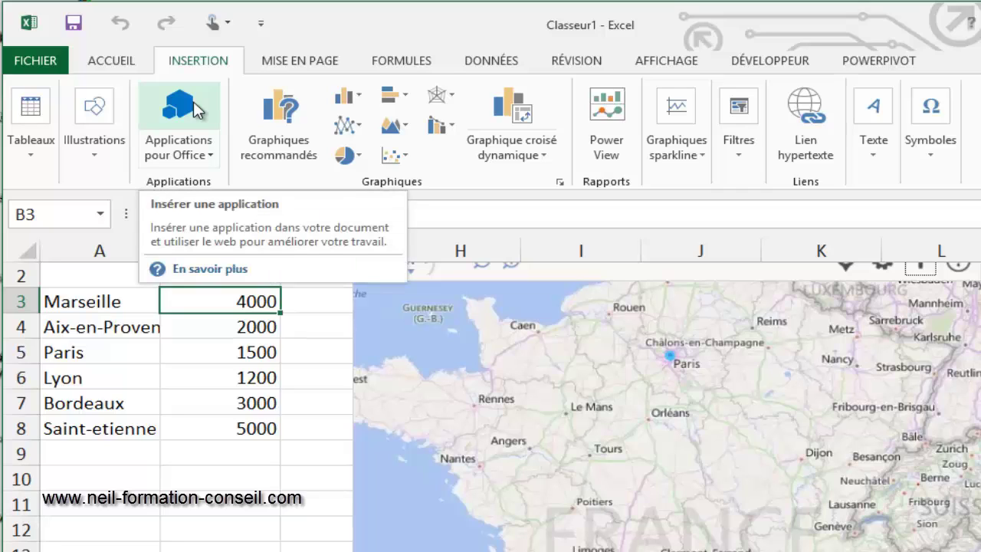
left_click(227, 26)
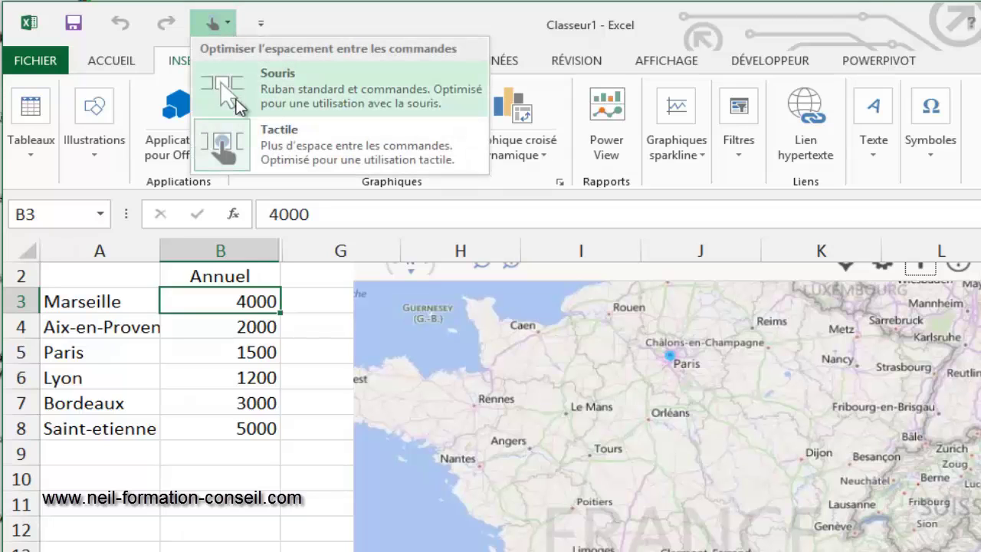
left_click(238, 103)
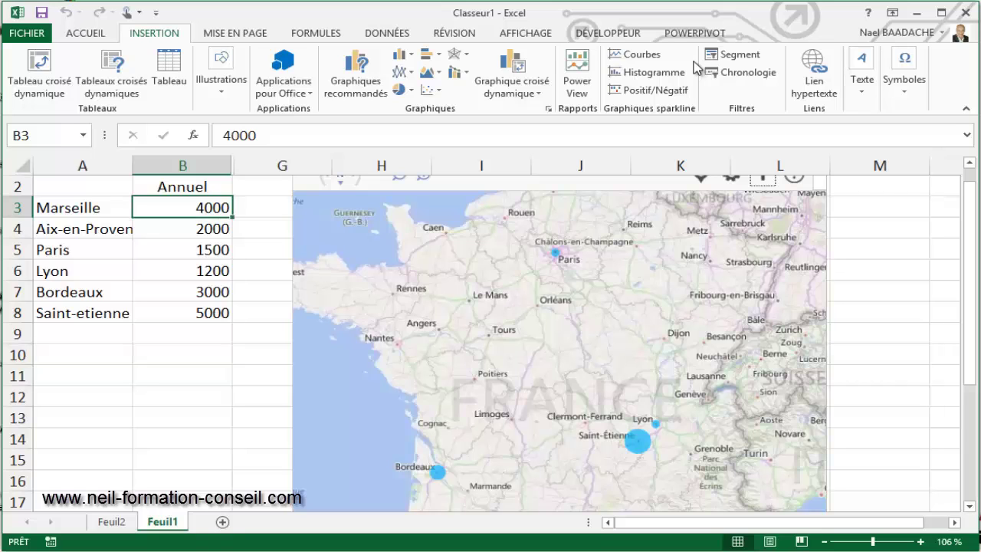
left_click(43, 35)
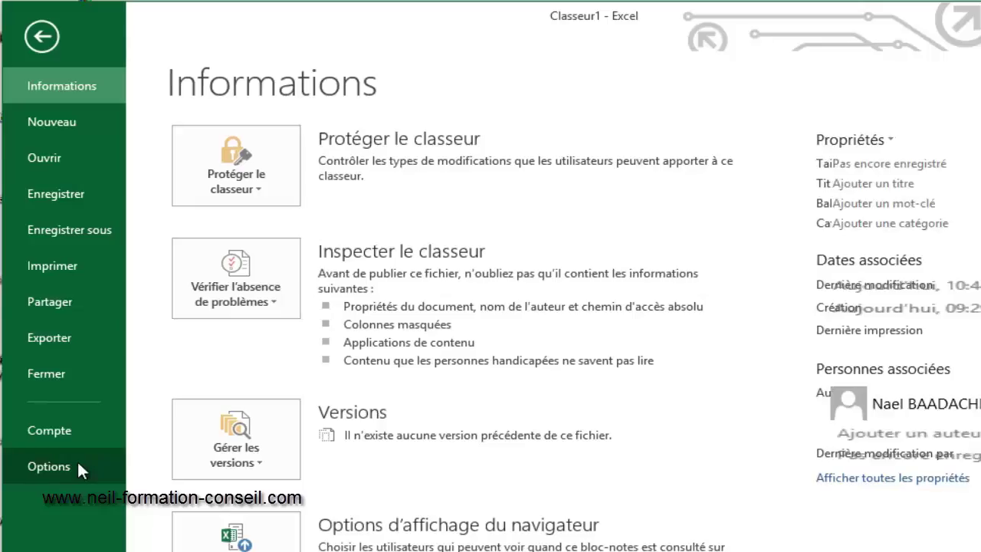
left_click(79, 464)
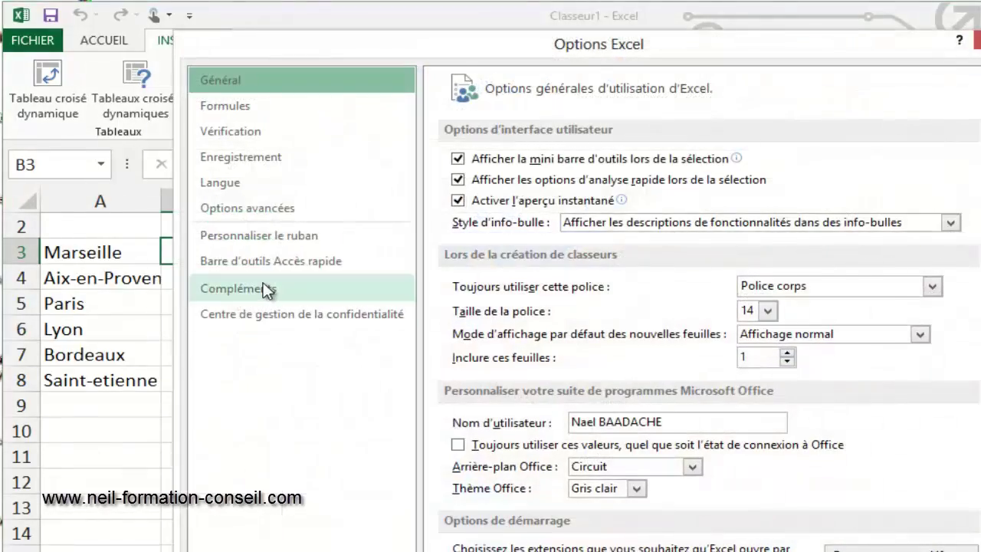
left_click(264, 290)
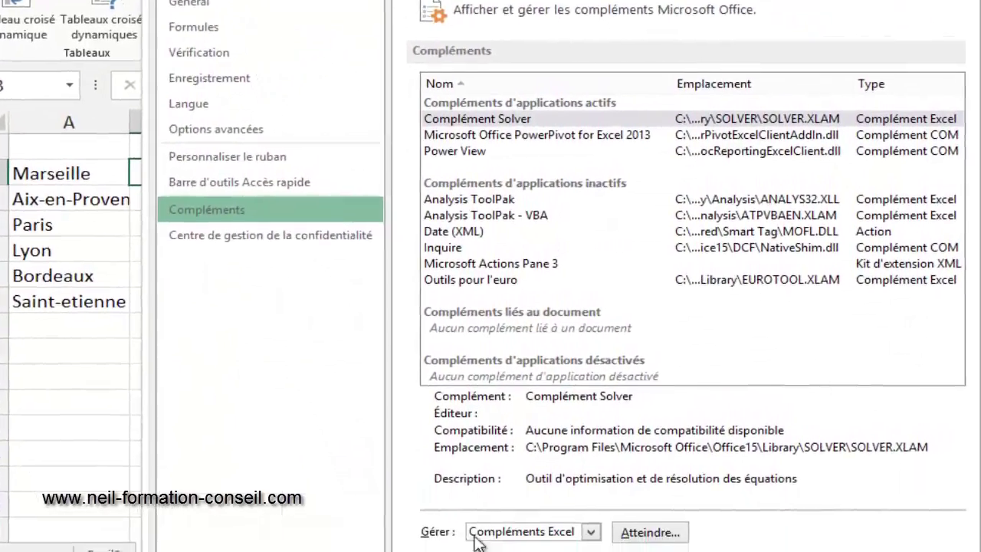
left_click(591, 531)
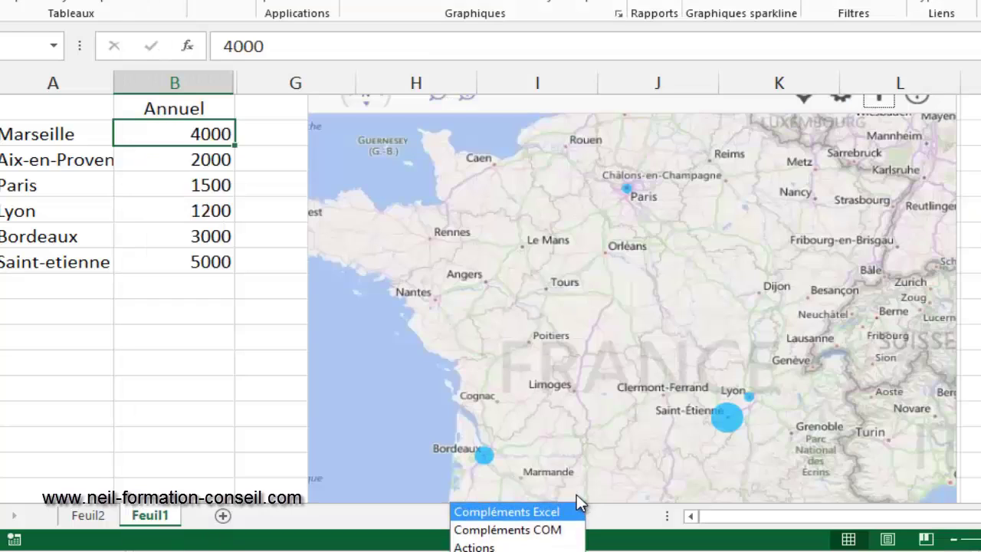
left_click(553, 531)
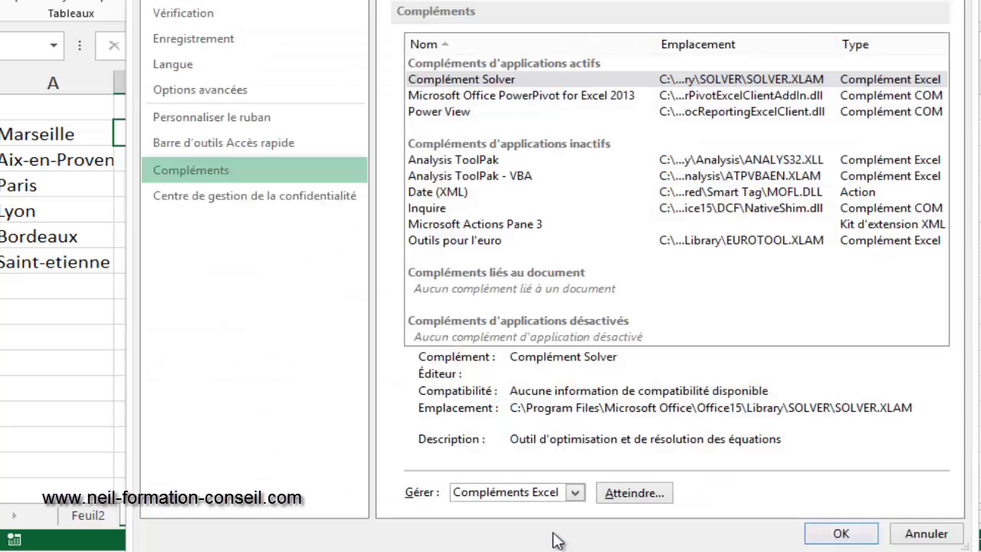
left_click(643, 494)
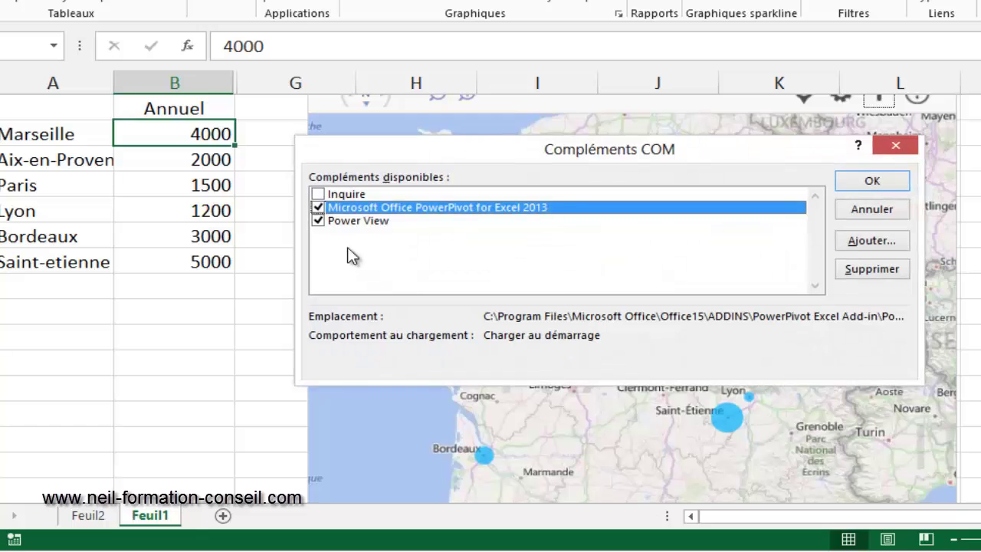
left_click(325, 209)
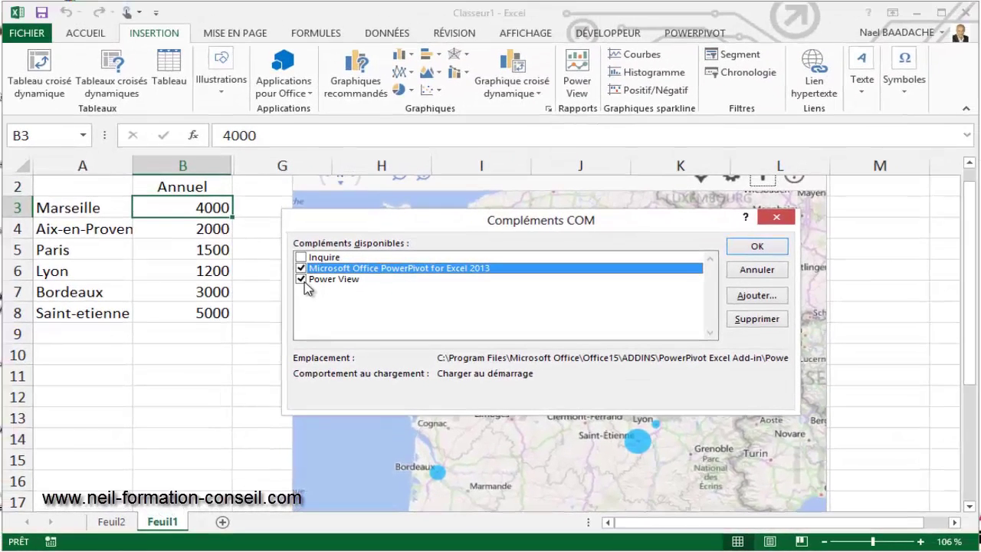
left_click(755, 246)
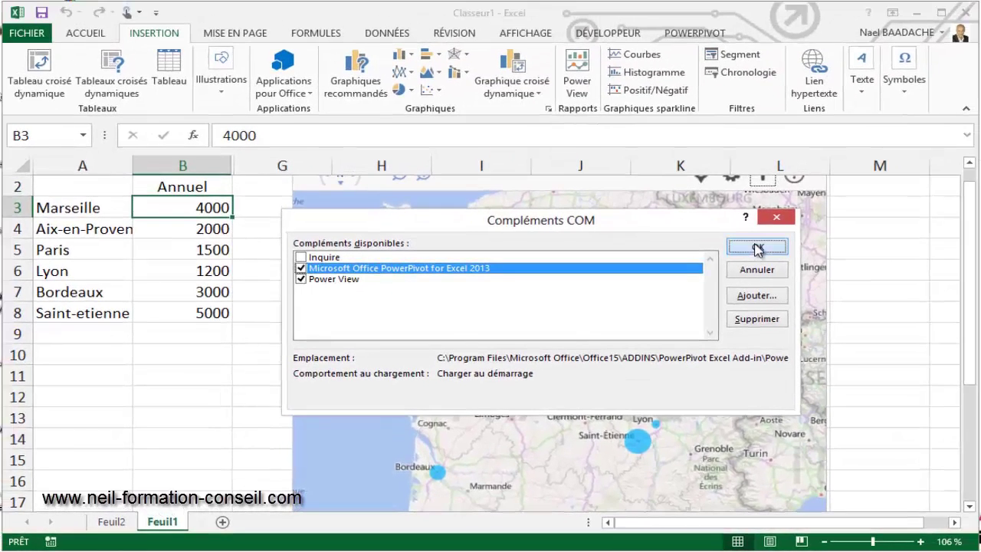